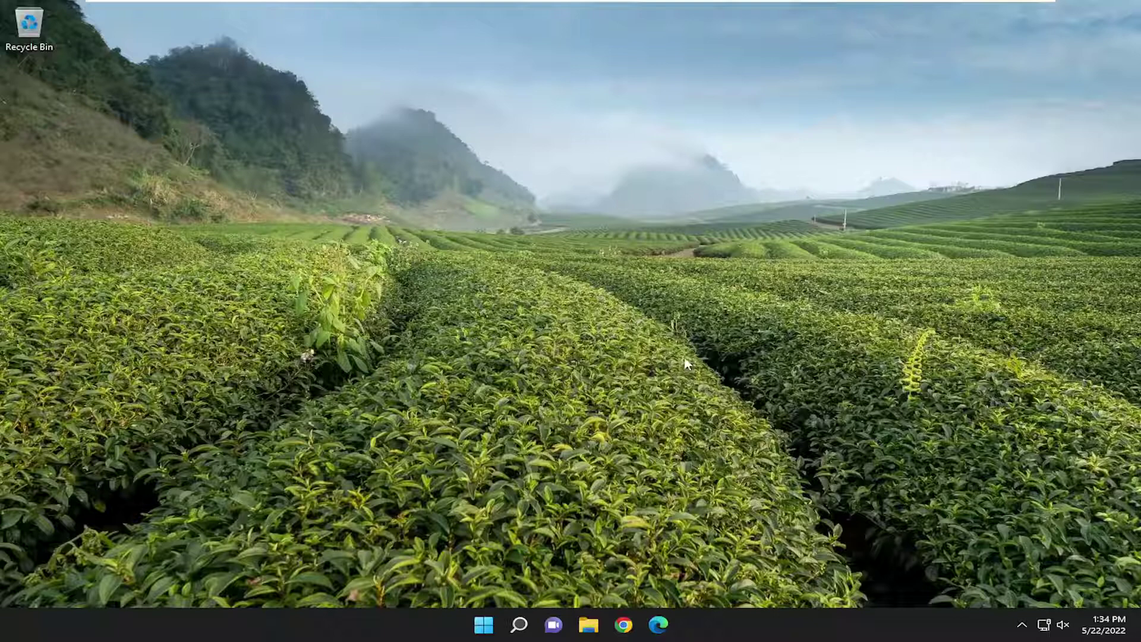
Search for 'settings' and launch the Settings app.
click(520, 627)
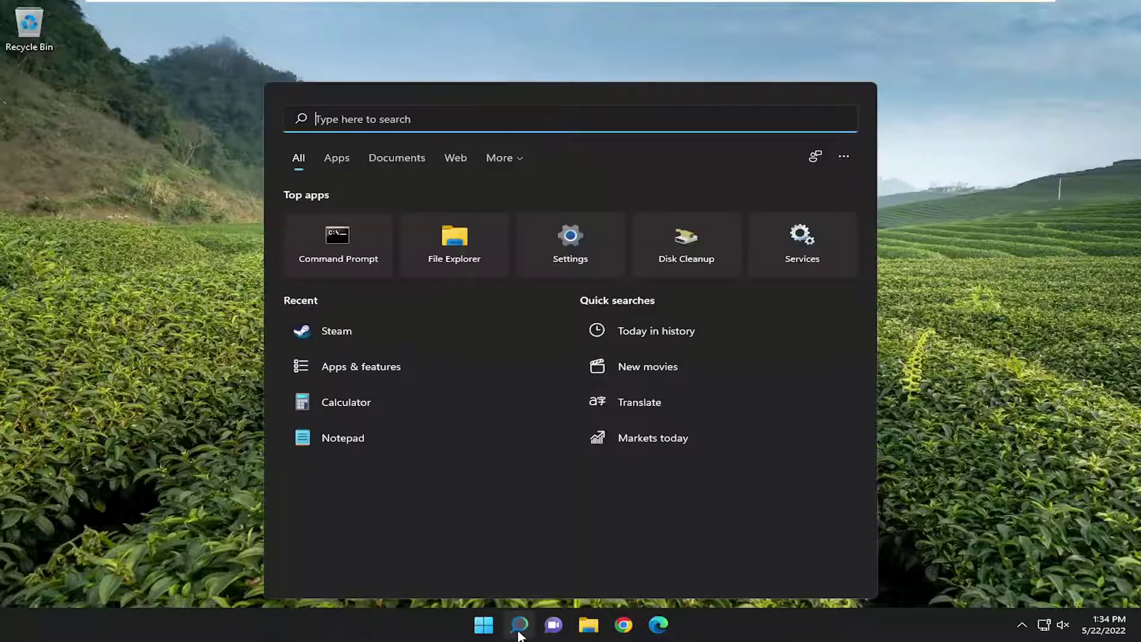
text(settings)
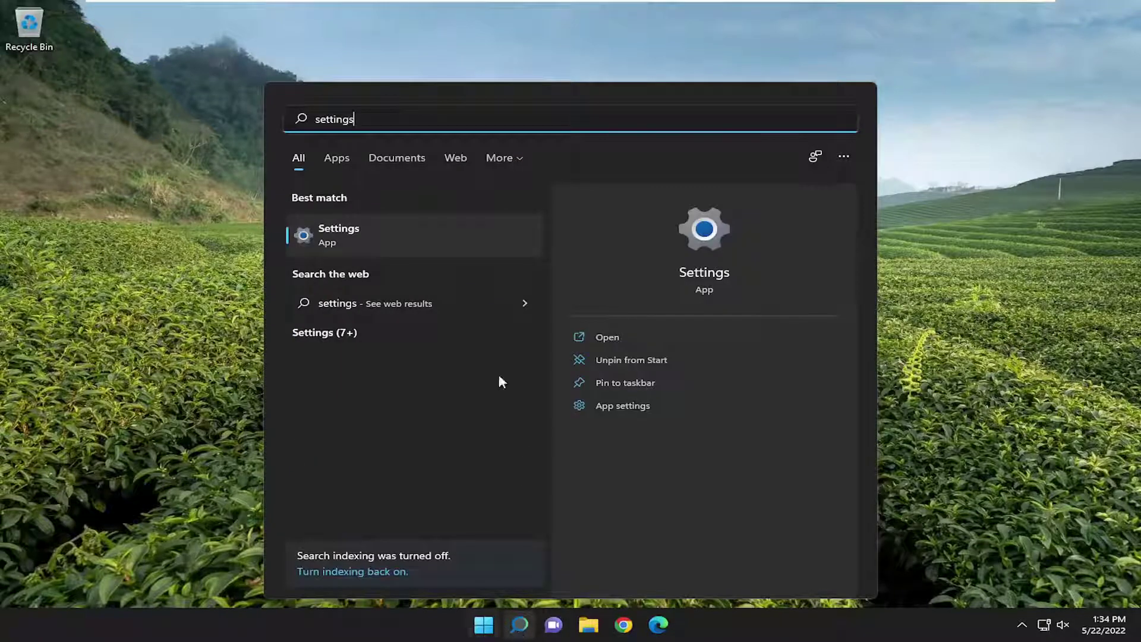
click(377, 243)
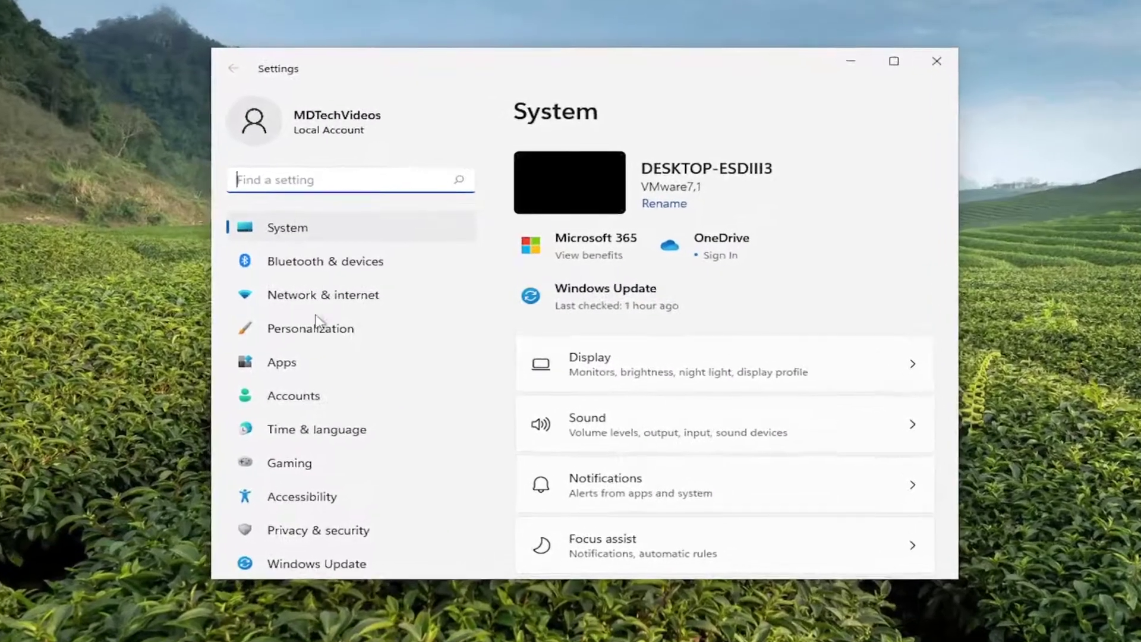
Go to Privacy & security > Camera and confirm Camera access and app camera access are On.
click(310, 537)
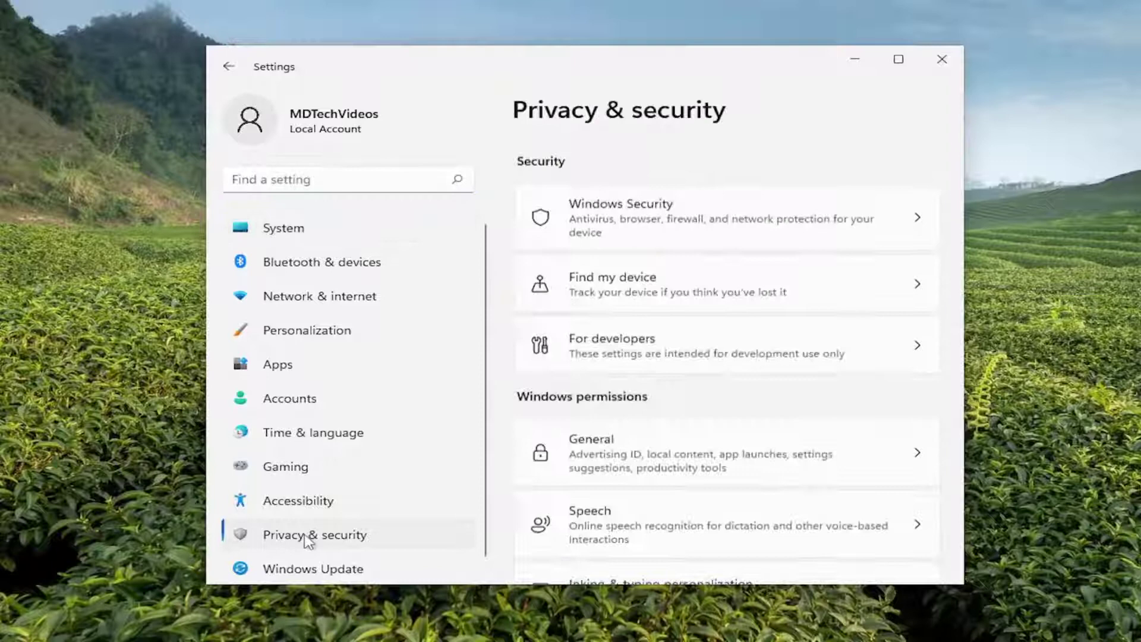
scroll(573, 427, down, 10)
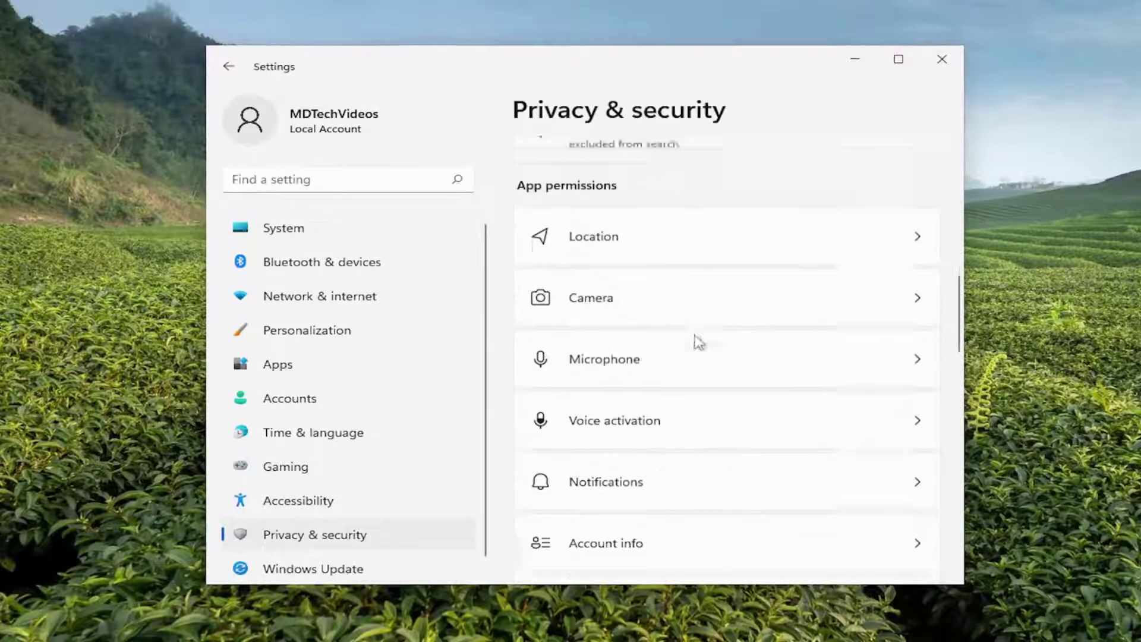
click(591, 297)
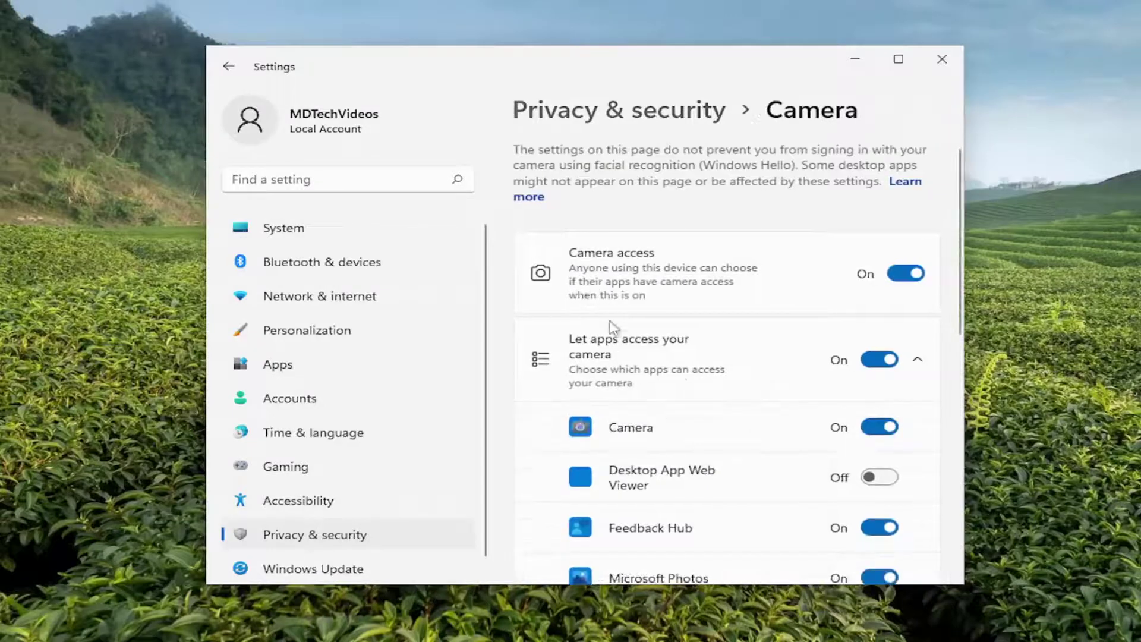
scroll(653, 380, down, 2)
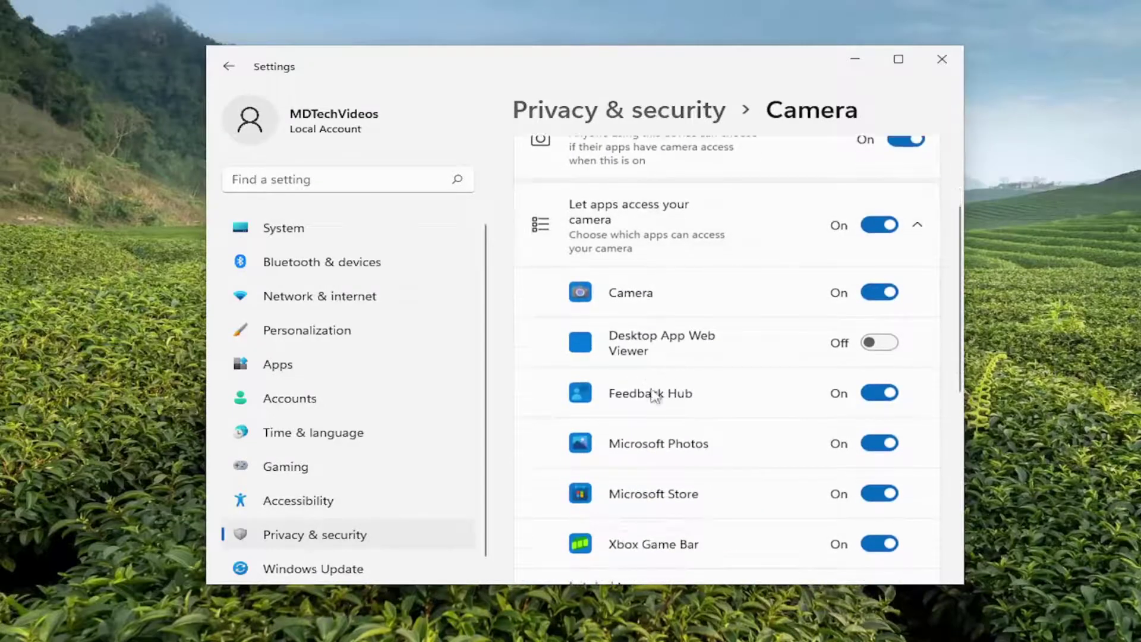
scroll(713, 464, down, 3)
scroll(832, 380, up, 2)
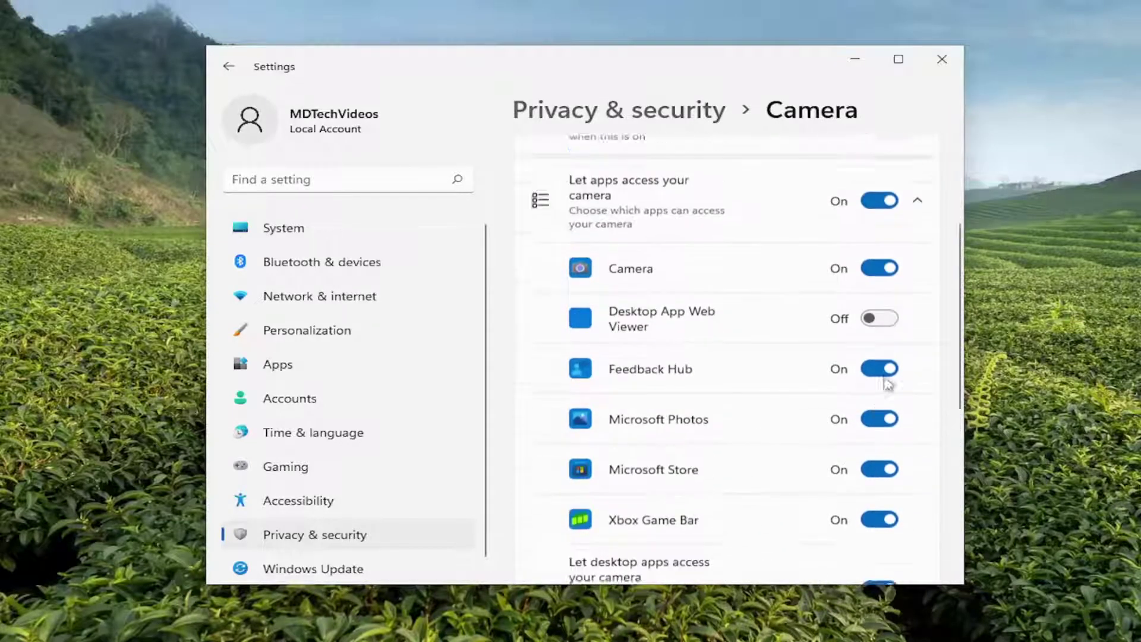
scroll(847, 356, up, 3)
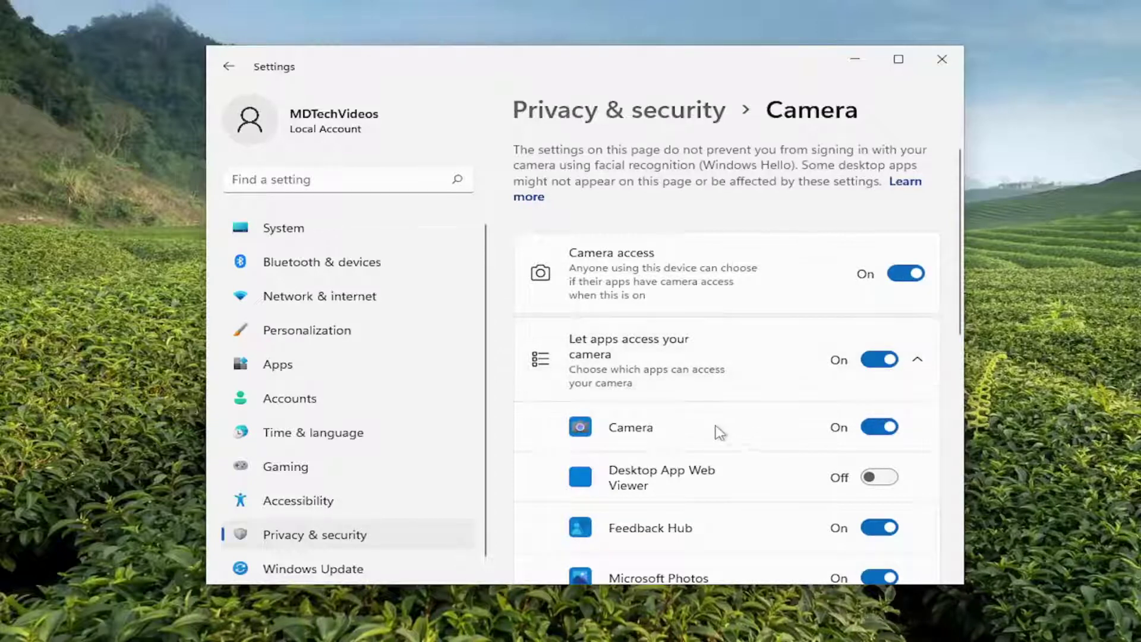
scroll(716, 433, down, 1)
scroll(716, 432, down, 1)
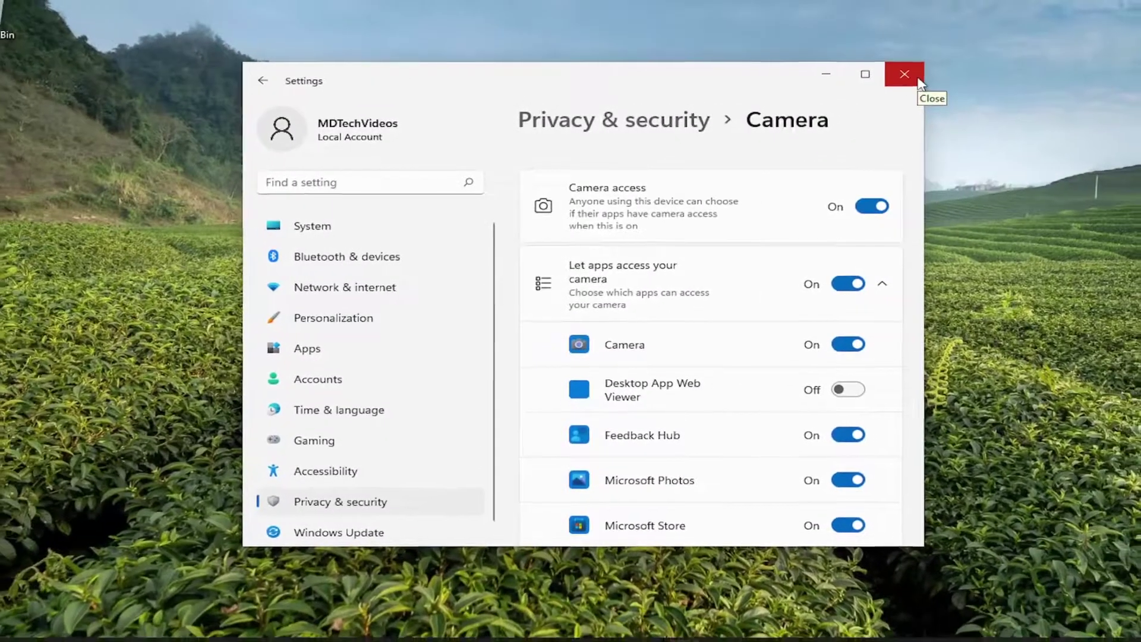
Close Settings, then reach Troubleshoot > Other troubleshooters via a 'troubleshoot' search and scroll to Camera.
click(942, 59)
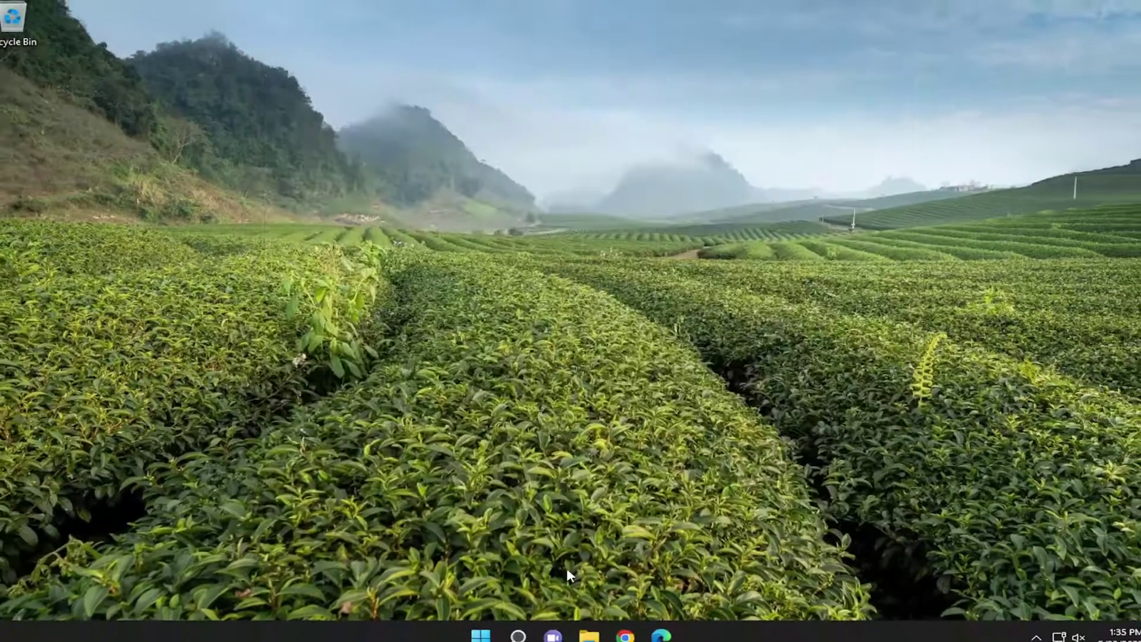
click(511, 634)
text(t)
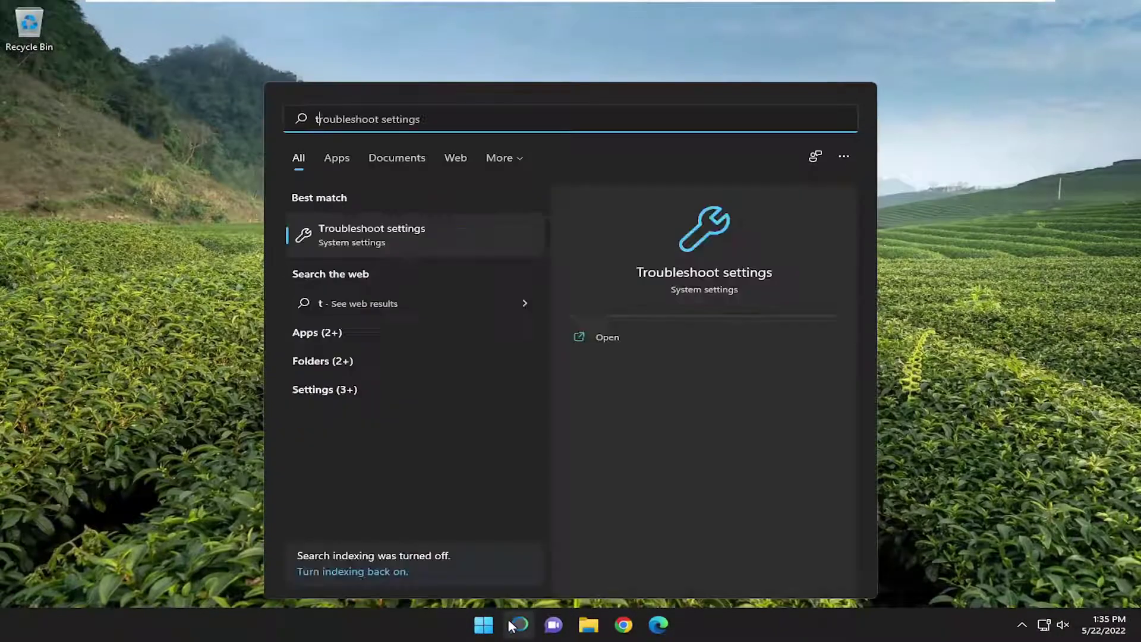
text(roubleshoot)
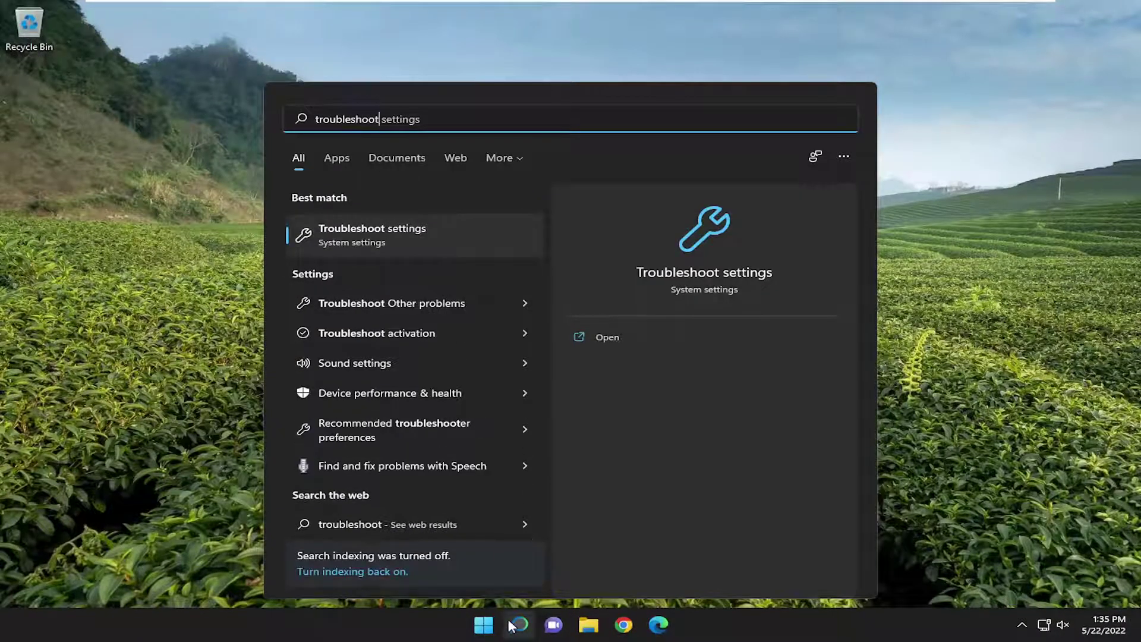
click(362, 240)
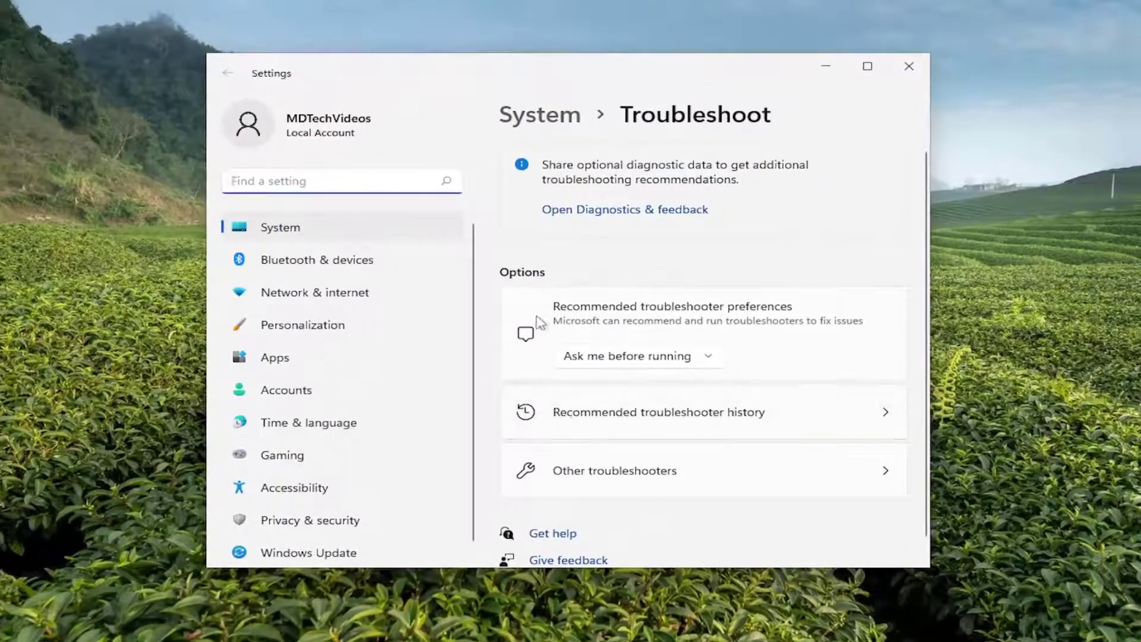
click(588, 474)
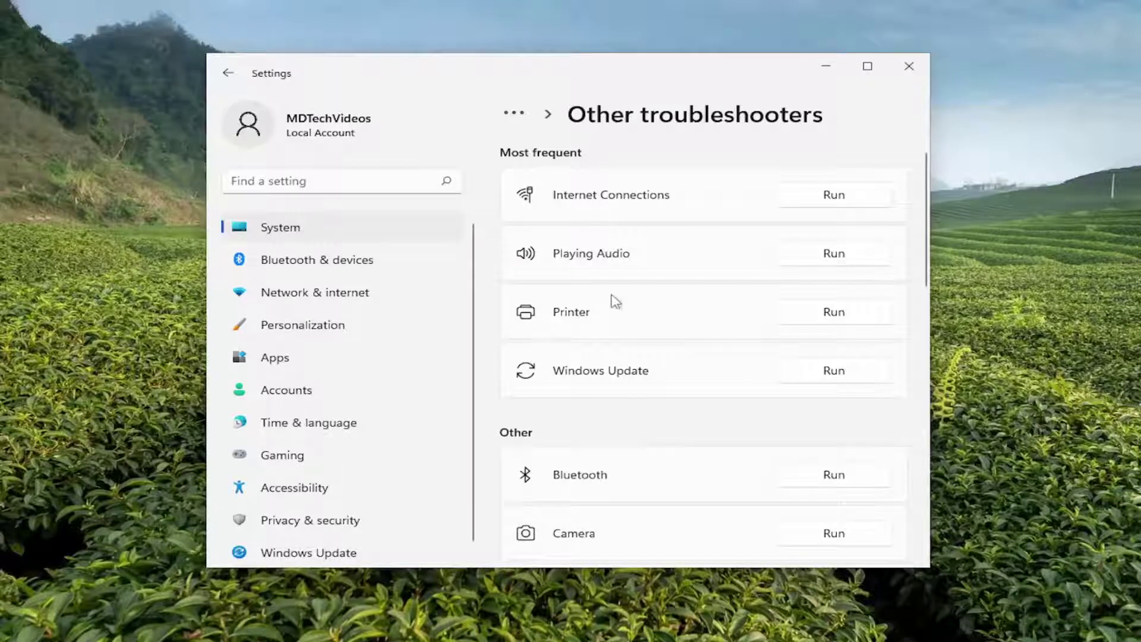
scroll(611, 300, down, 3)
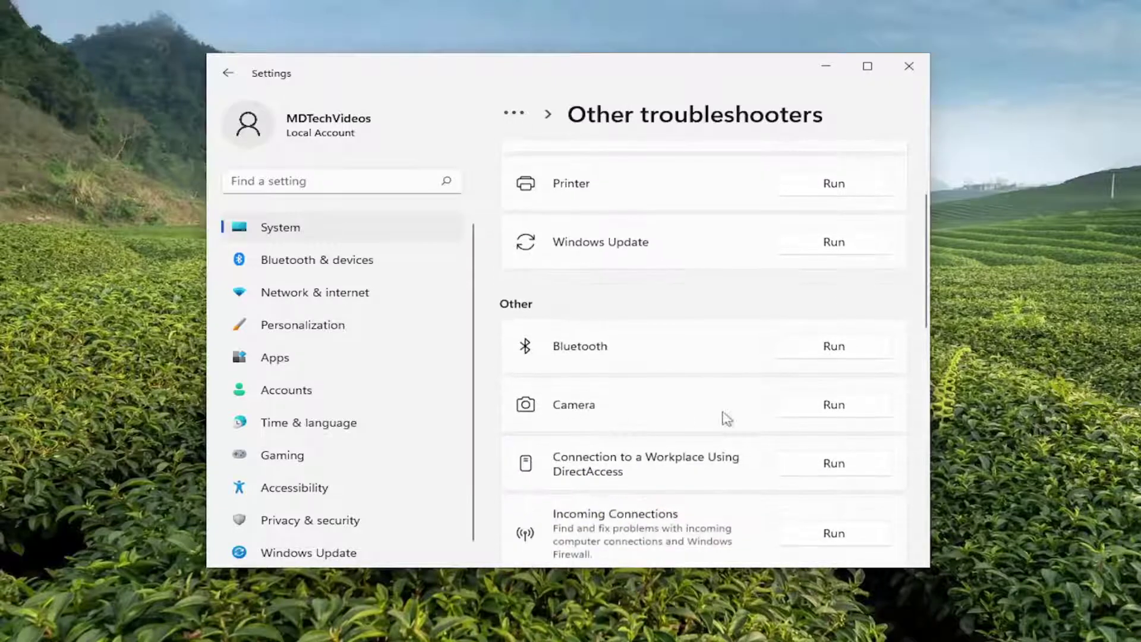
Run the Camera troubleshooter in Get Help, then close Get Help and Settings.
click(814, 407)
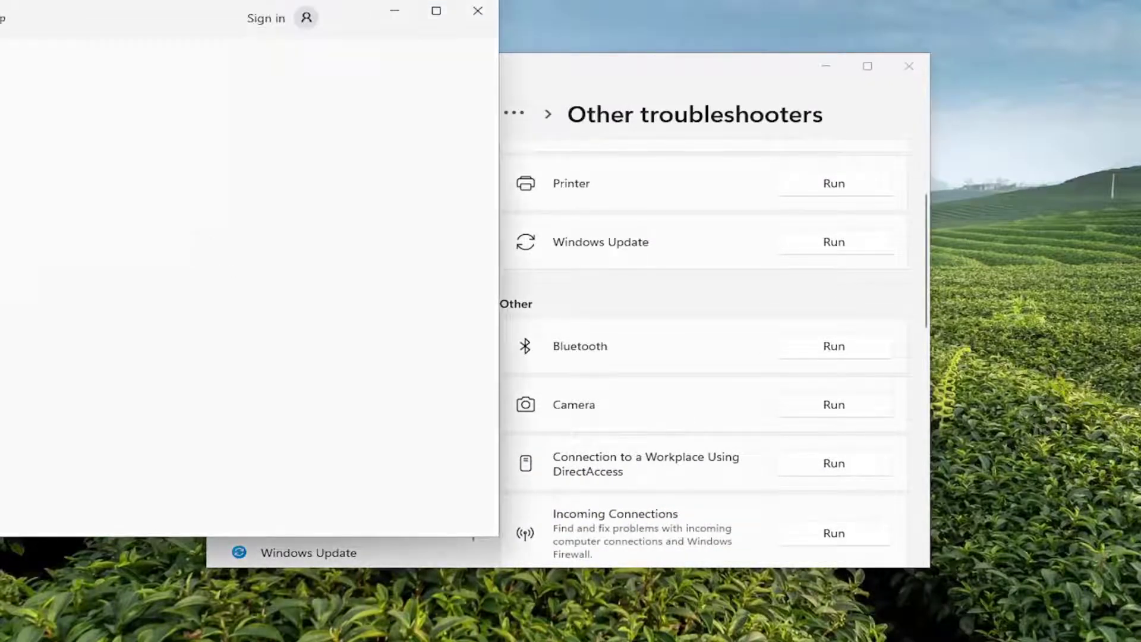
drag(188, 13, 516, 45)
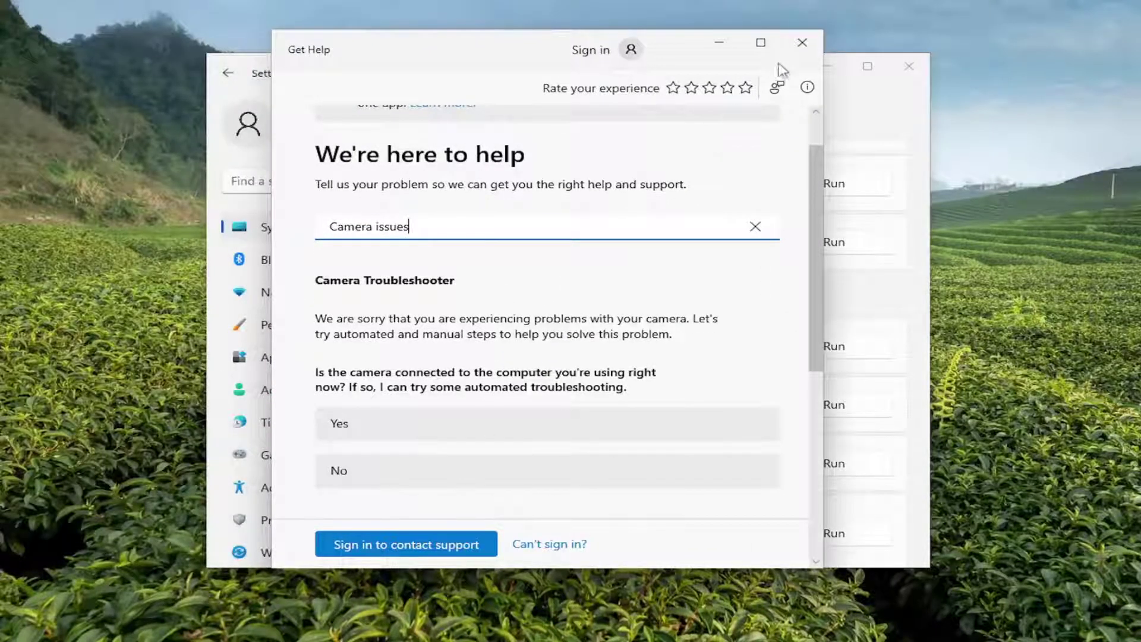
click(803, 43)
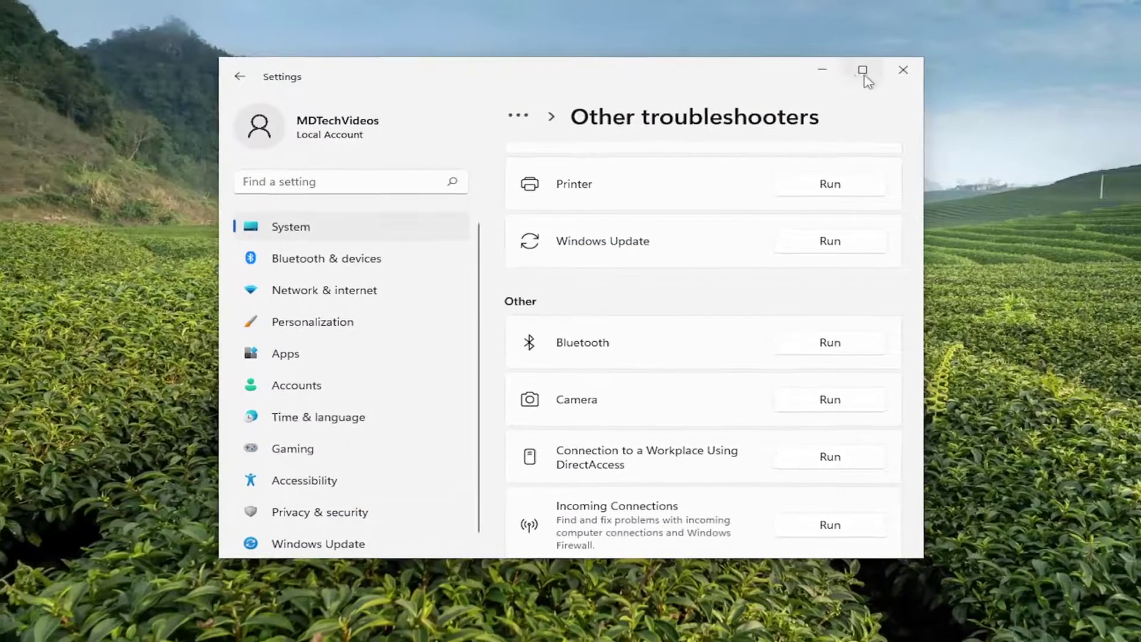
click(908, 66)
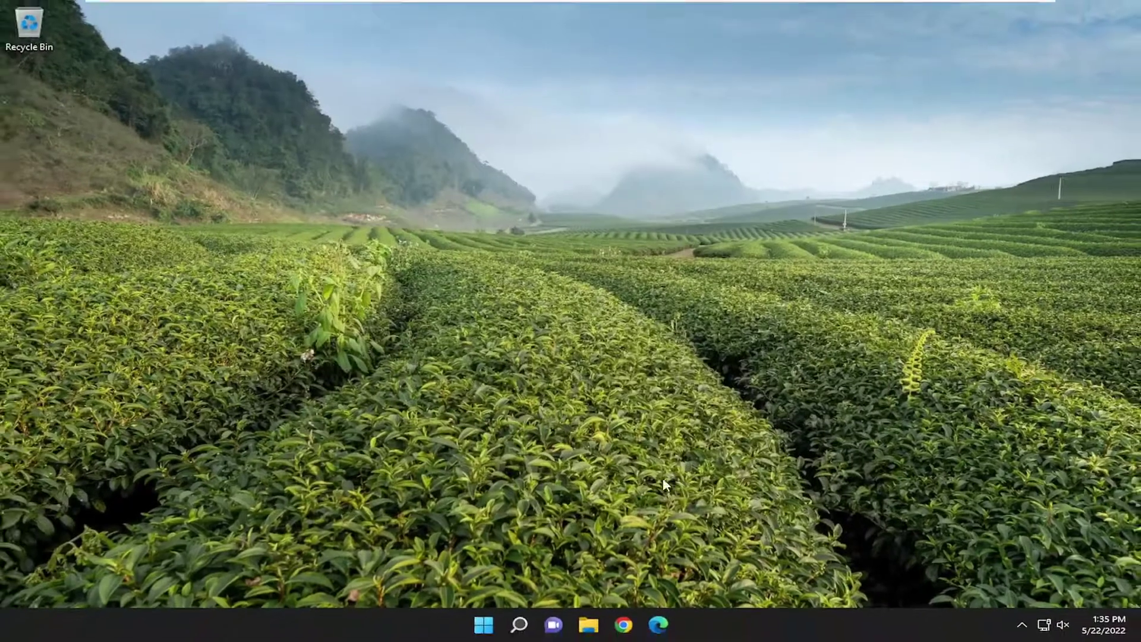
Launch Command Prompt as administrator from a 'cmd' search, approving the UAC prompt.
click(519, 624)
text(c)
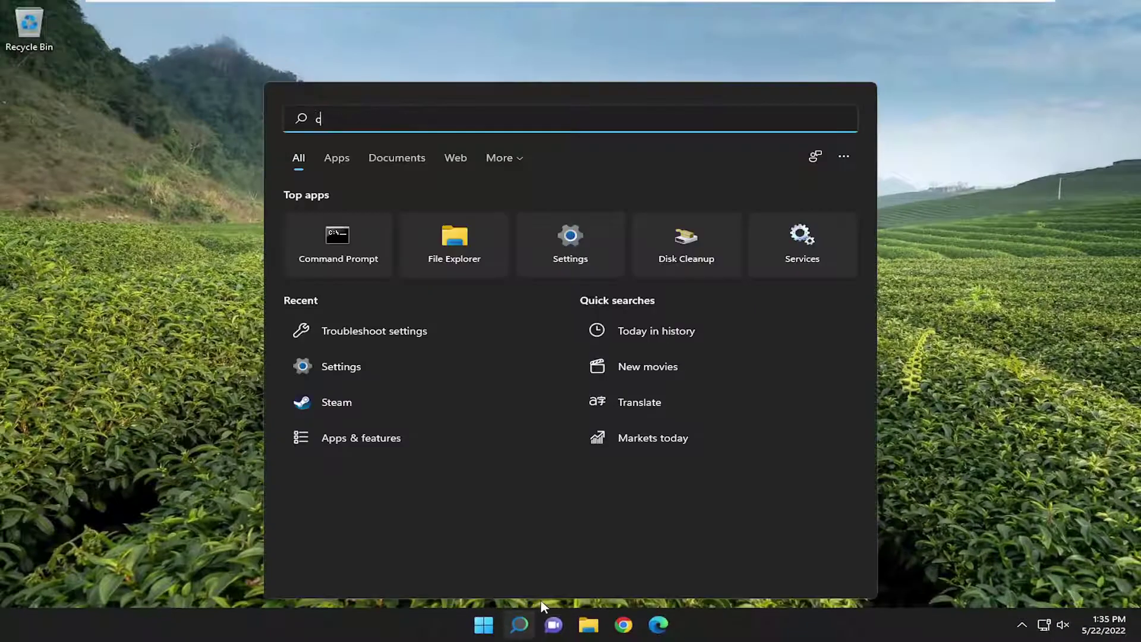
text(md)
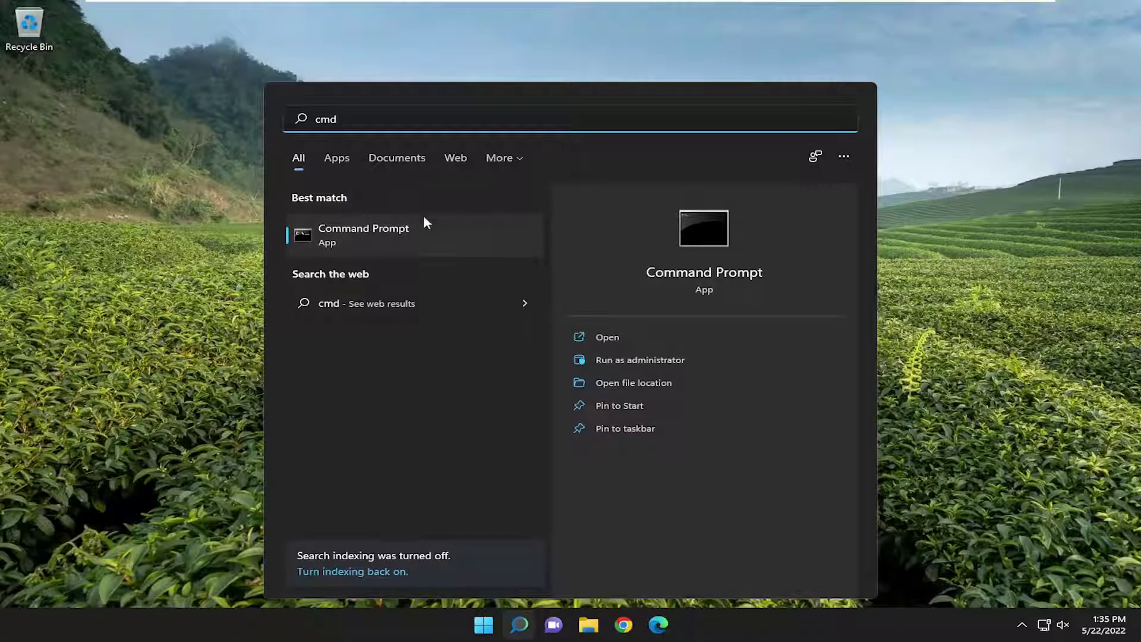
right_click(342, 231)
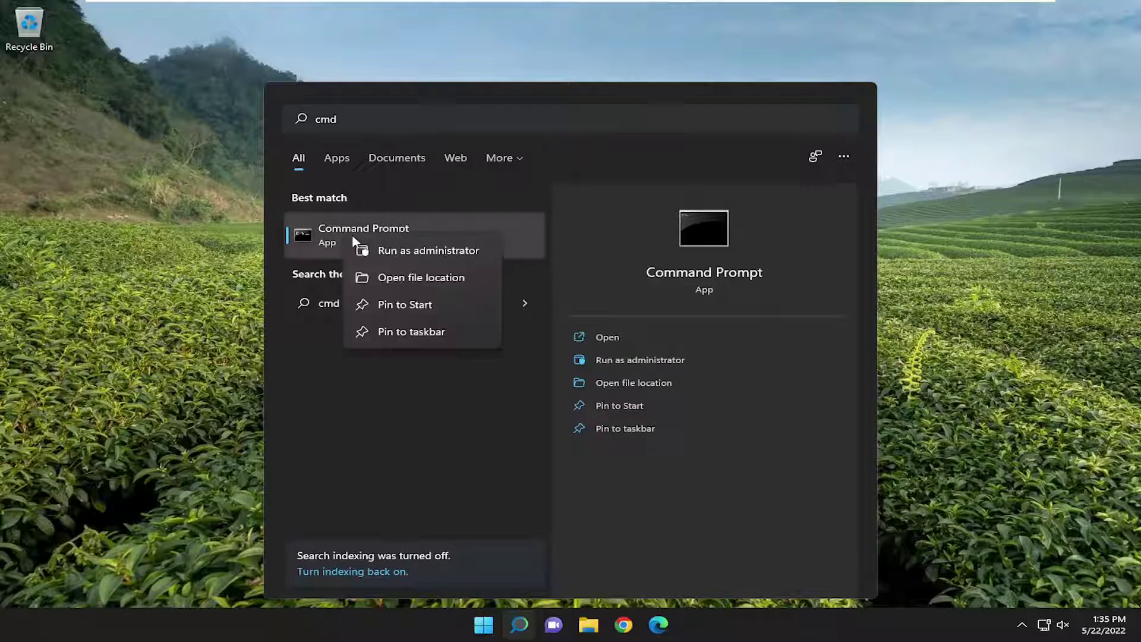
click(381, 252)
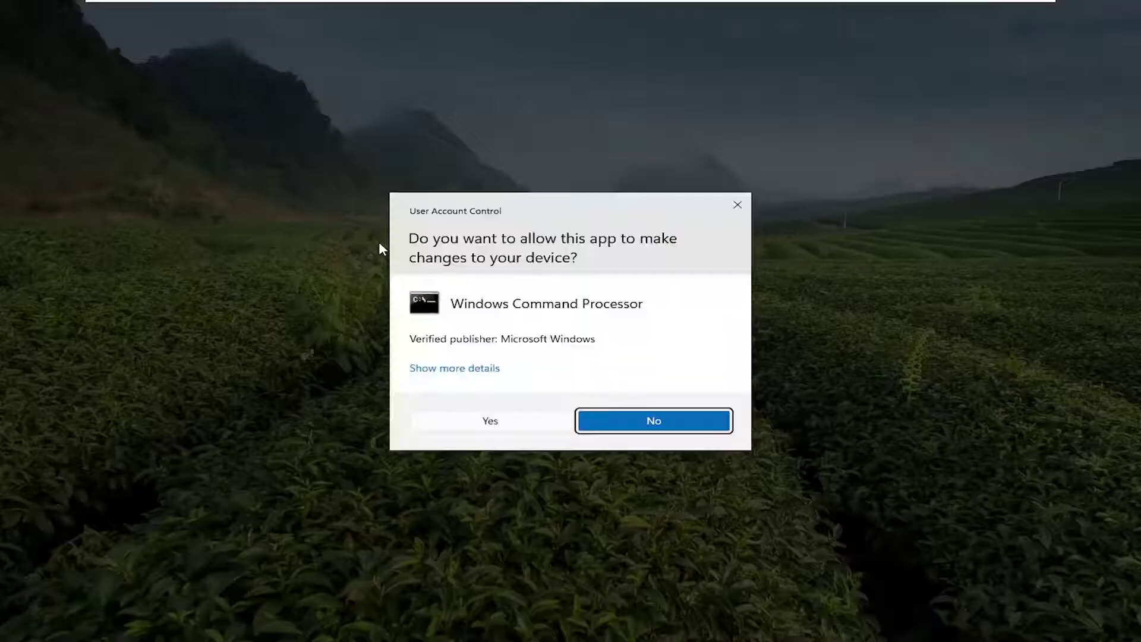
click(501, 423)
drag(430, 105, 504, 120)
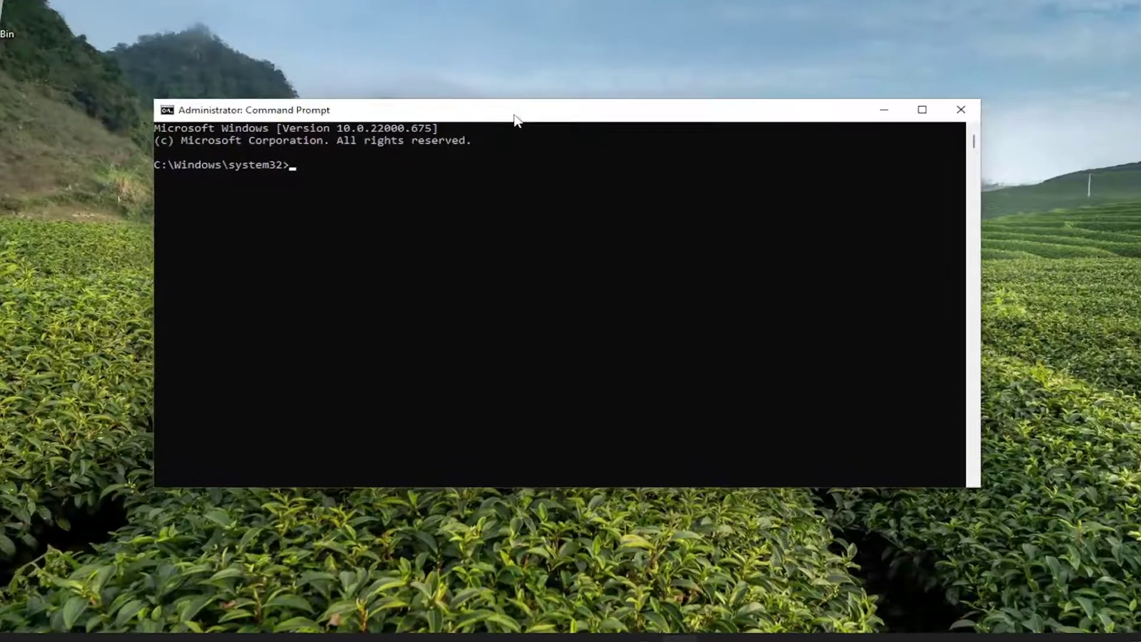
Run sfc /scannow in the elevated Command Prompt.
text(sfc)
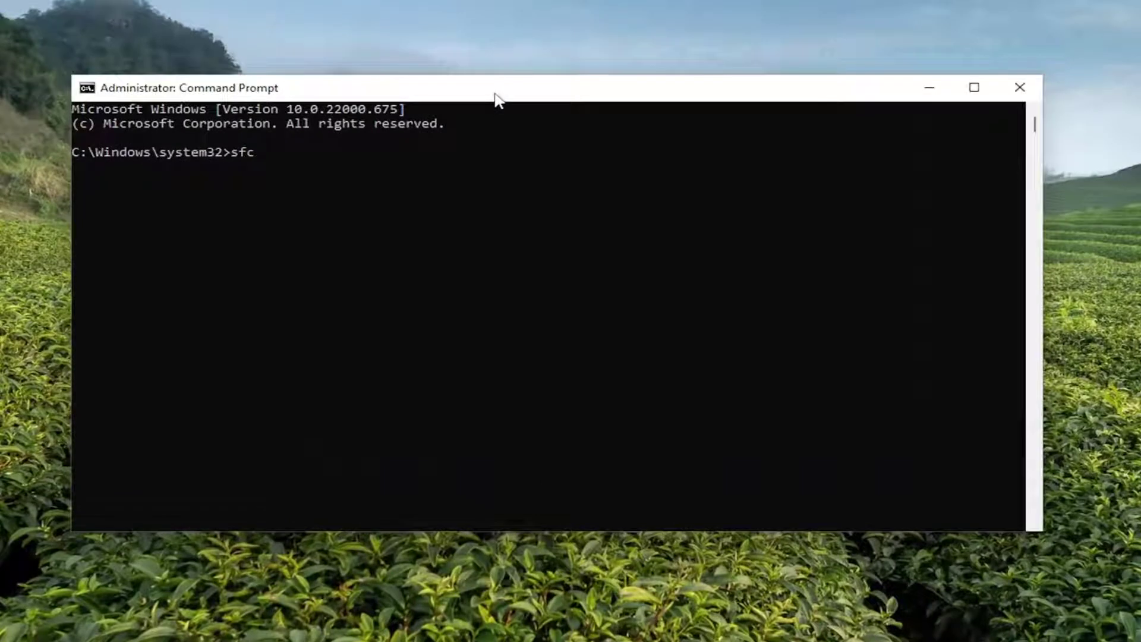
text( /scannow)
key(Return)
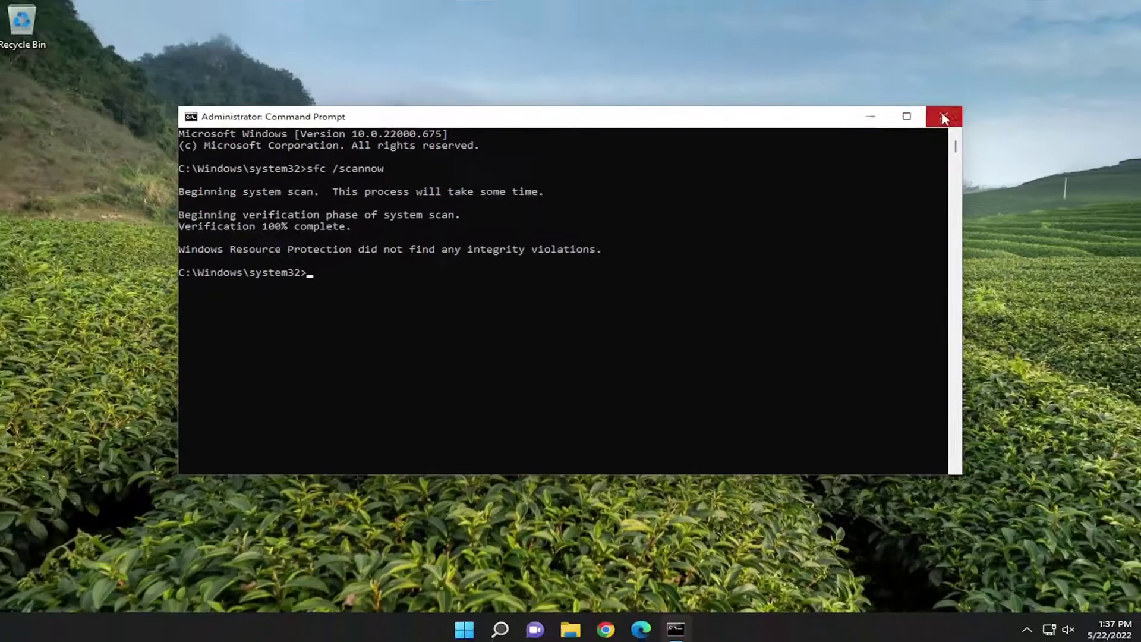
Close Command Prompt and restart the computer from the Start button's context menu.
click(1002, 94)
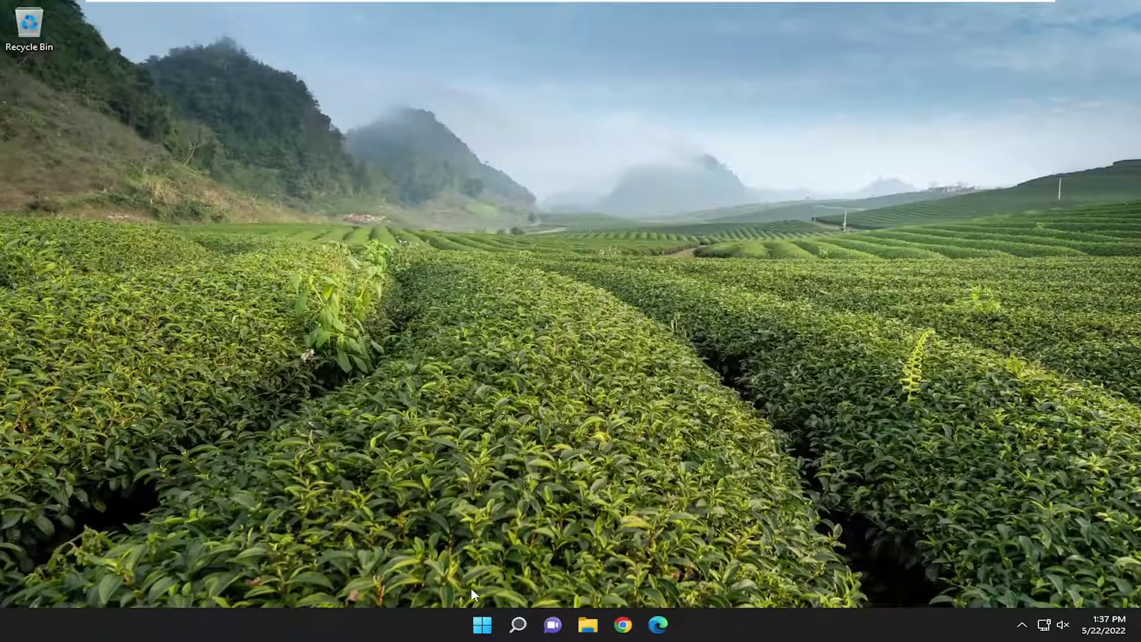
right_click(483, 624)
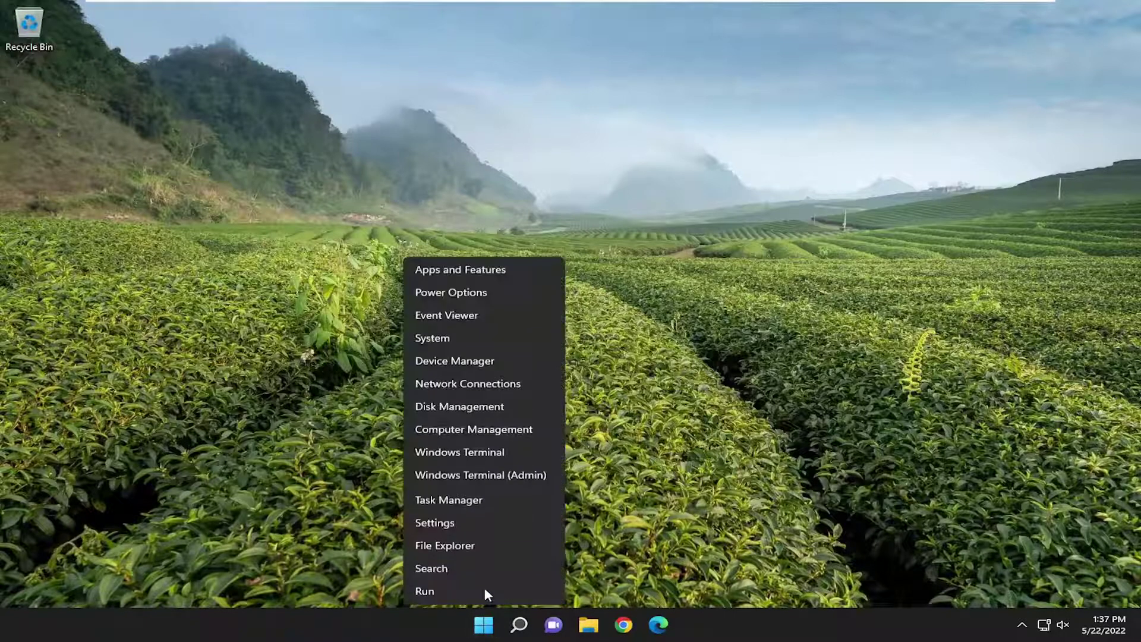
mouse_move(552, 568)
click(585, 591)
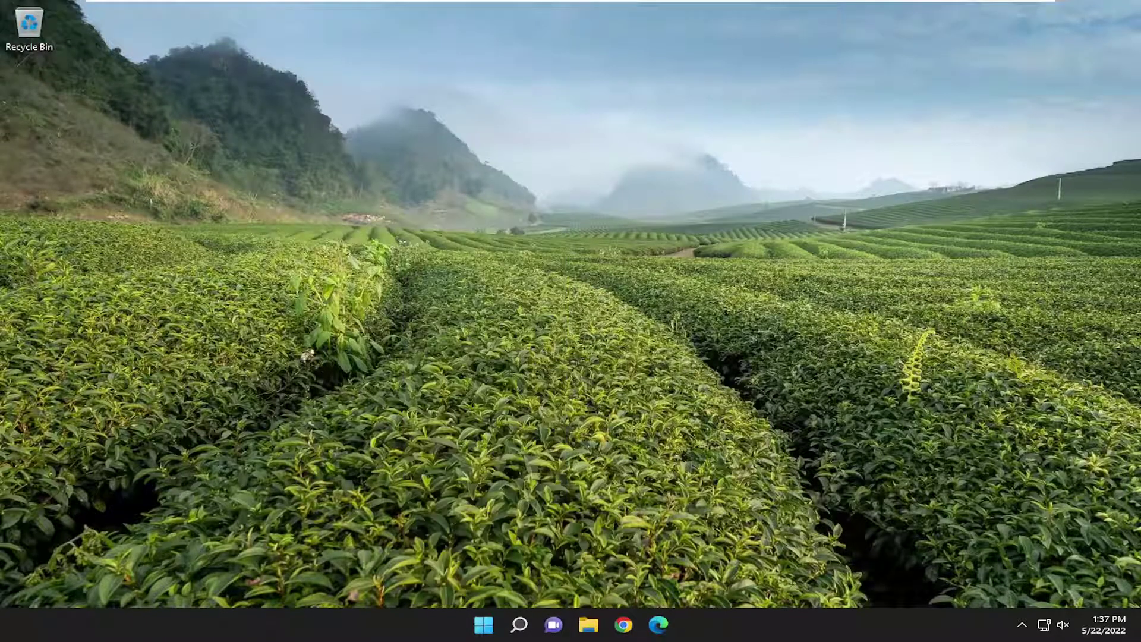